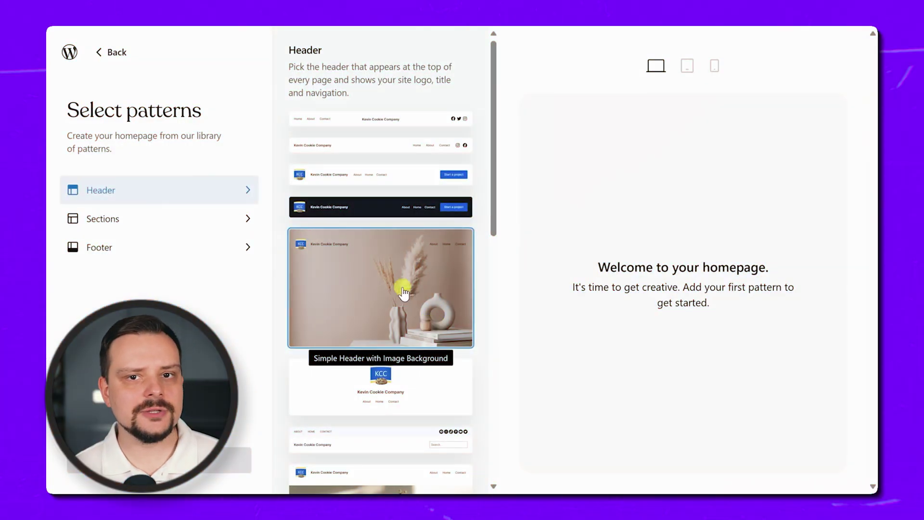
Insert the dark 'Header with Button and Background' pattern as the homepage header
left_click(379, 211)
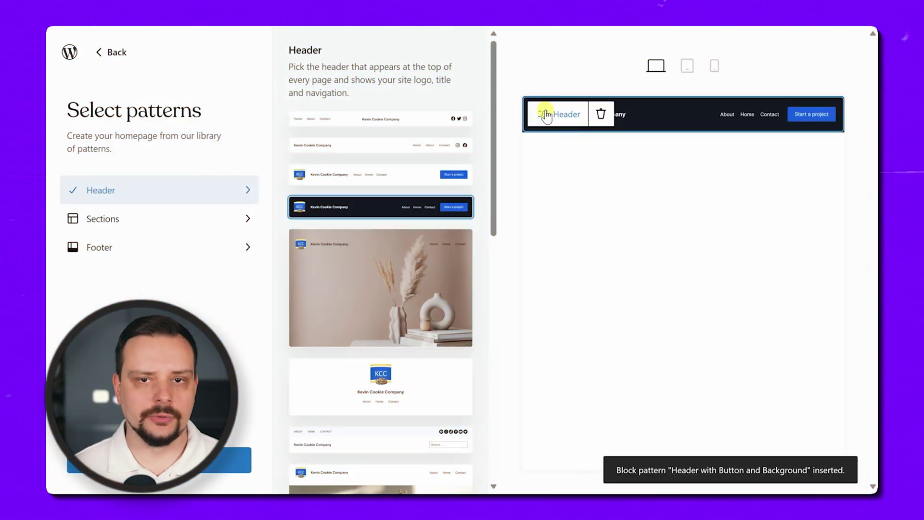
Add the 'Discover a world of possibilities' intro from Sections, delete it, and browse the Intro patterns
left_click(164, 221)
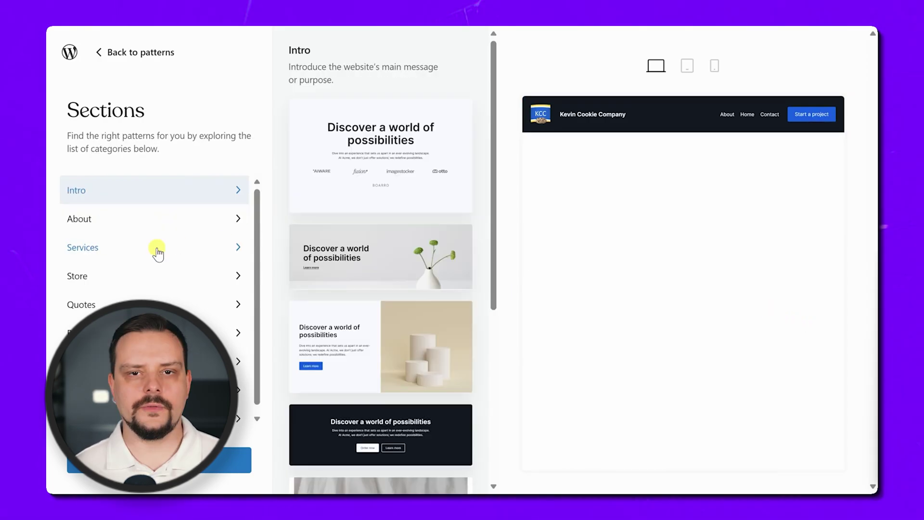
left_click(380, 254)
mouse_move(695, 256)
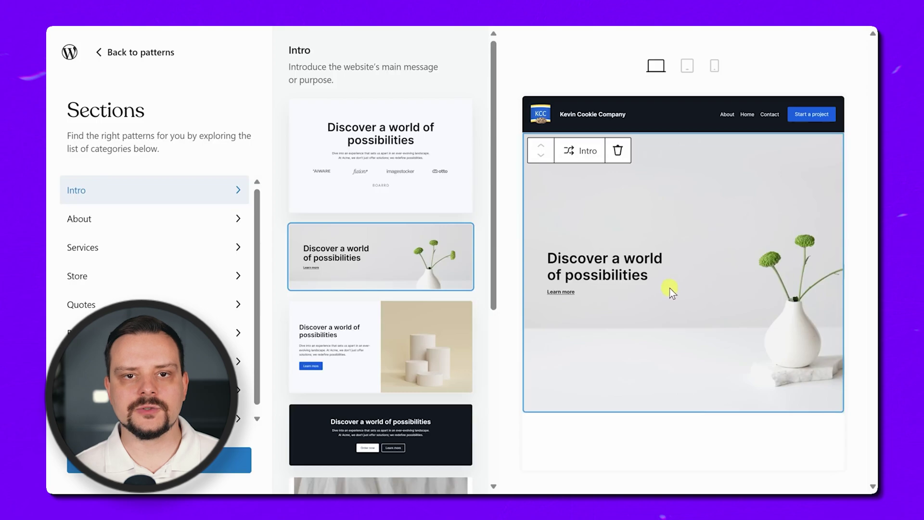
left_click(618, 149)
scroll(419, 175, "down", 15)
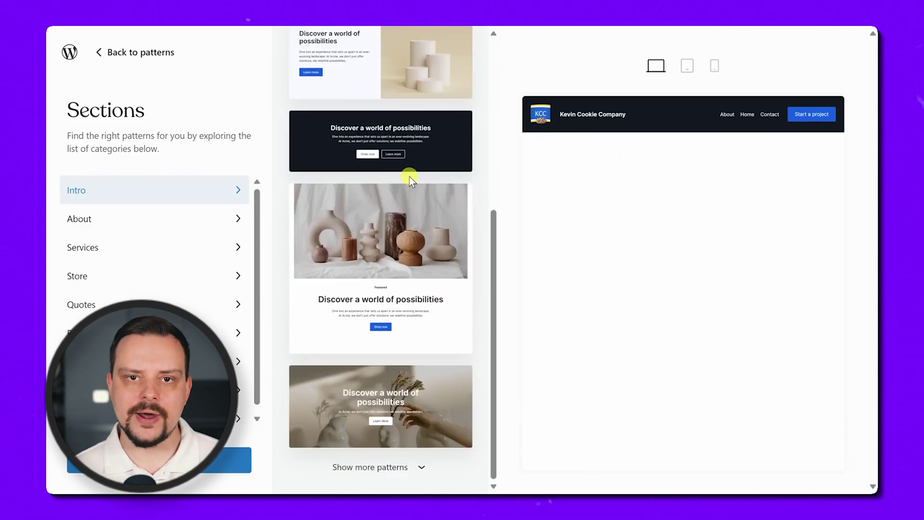
scroll(433, 222, "up", 15)
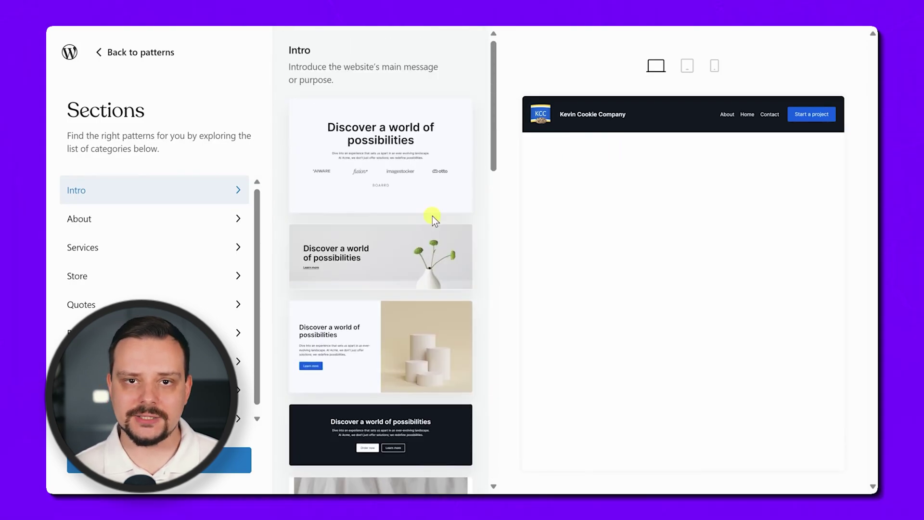
scroll(431, 215, "down", 4)
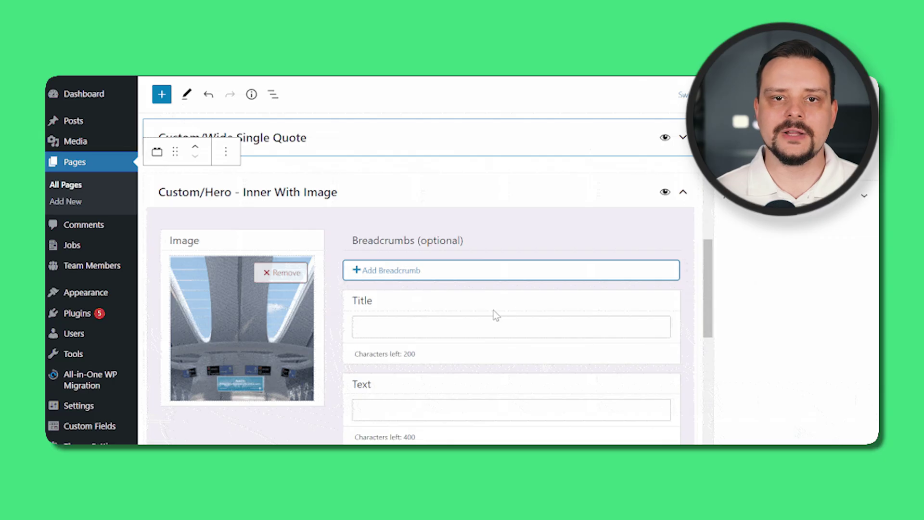
Collapse the Custom/Hero - Inner With Image block
scroll(493, 310, "down", 3)
scroll(475, 305, "up", 3)
scroll(465, 319, "down", 3)
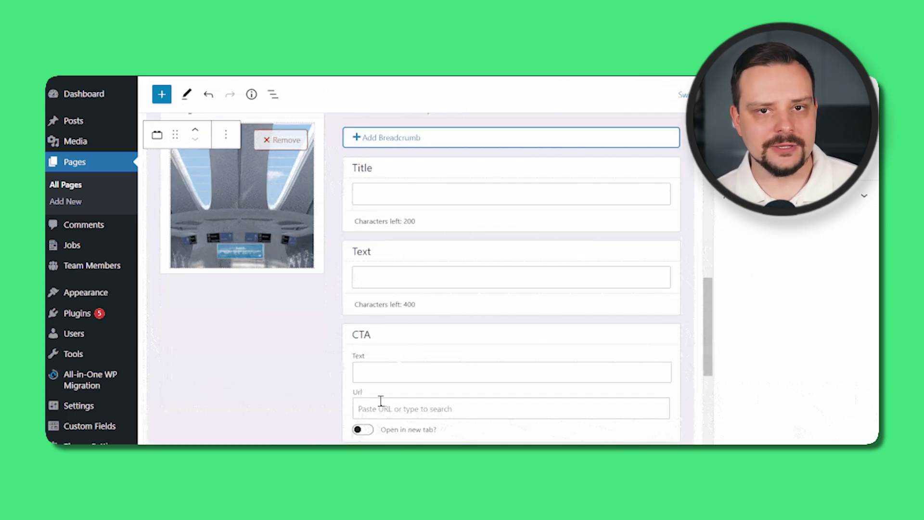
scroll(477, 314, "up", 3)
left_click(403, 192)
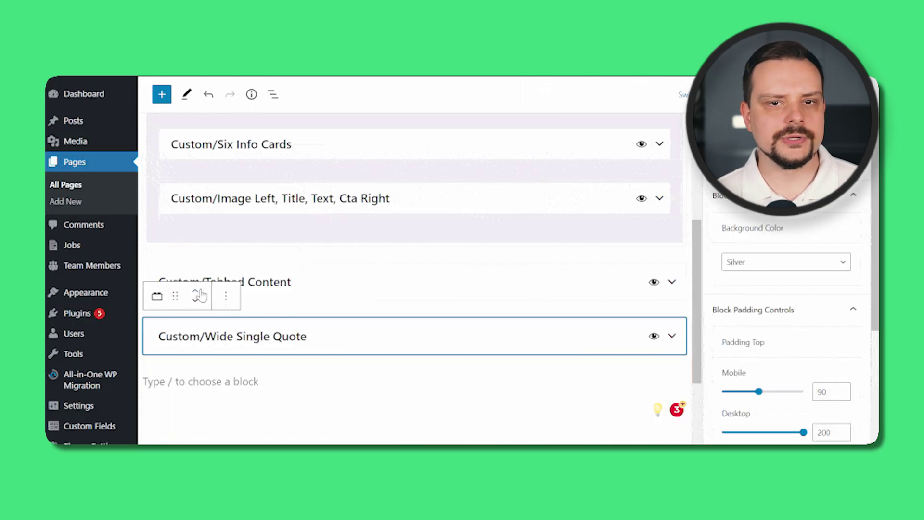
Move Wide Single Quote up and back down, expand and collapse it, then select the empty paragraph
left_click(194, 291)
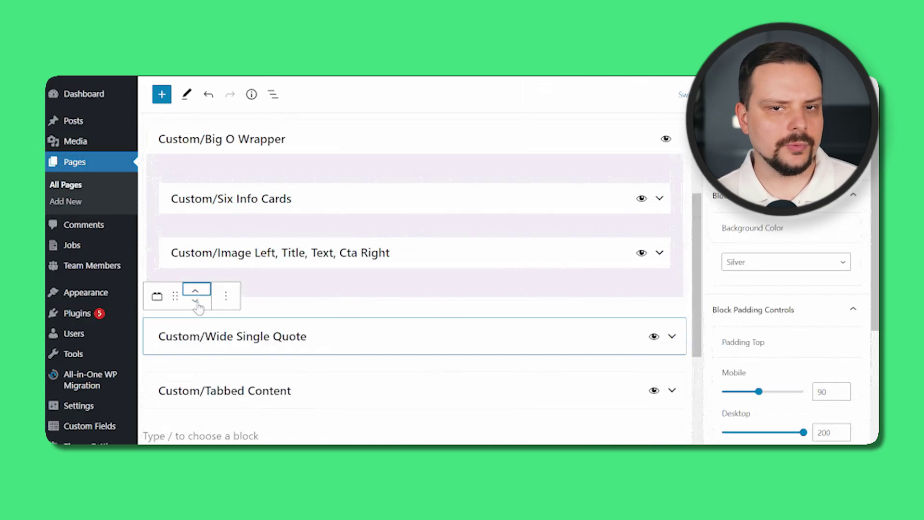
left_click(196, 301)
left_click(259, 346)
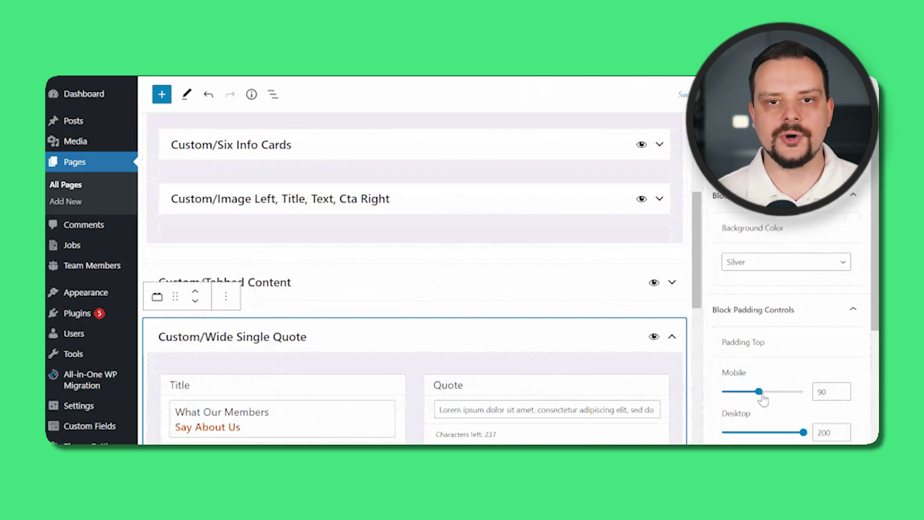
left_click(446, 337)
left_click(264, 382)
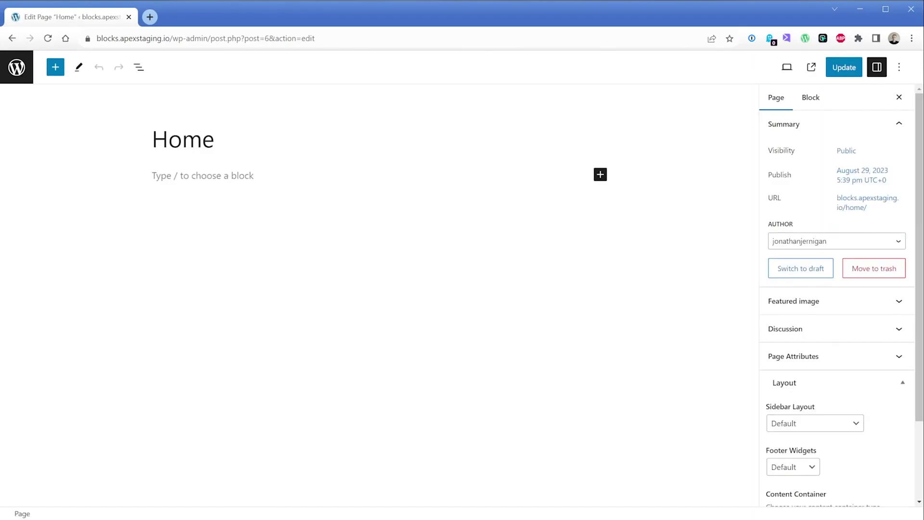
Insert a Container on the Home page and turn a new paragraph into a four-column Grid with an image
left_click(56, 69)
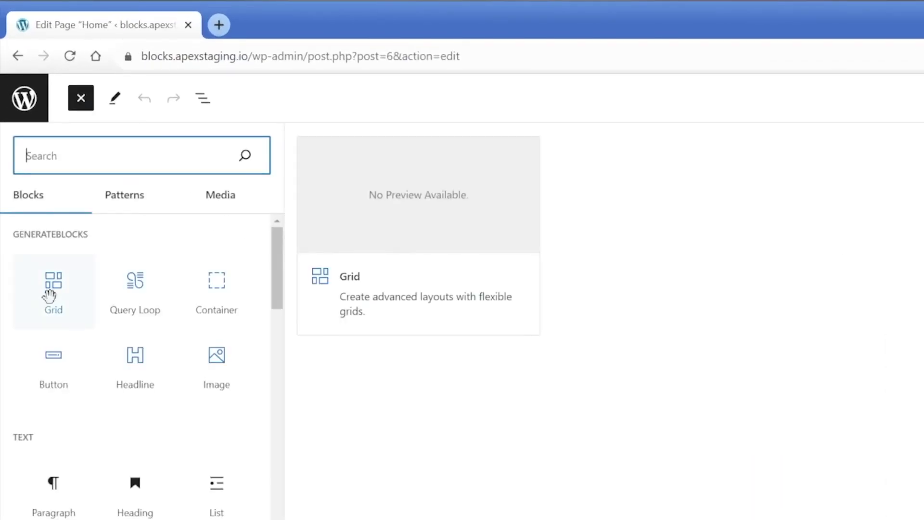
left_click(212, 293)
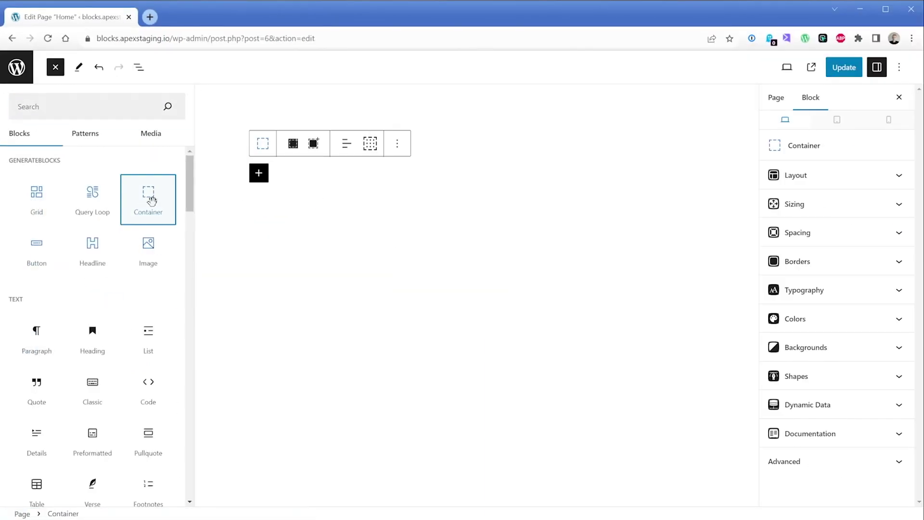
left_click(285, 180)
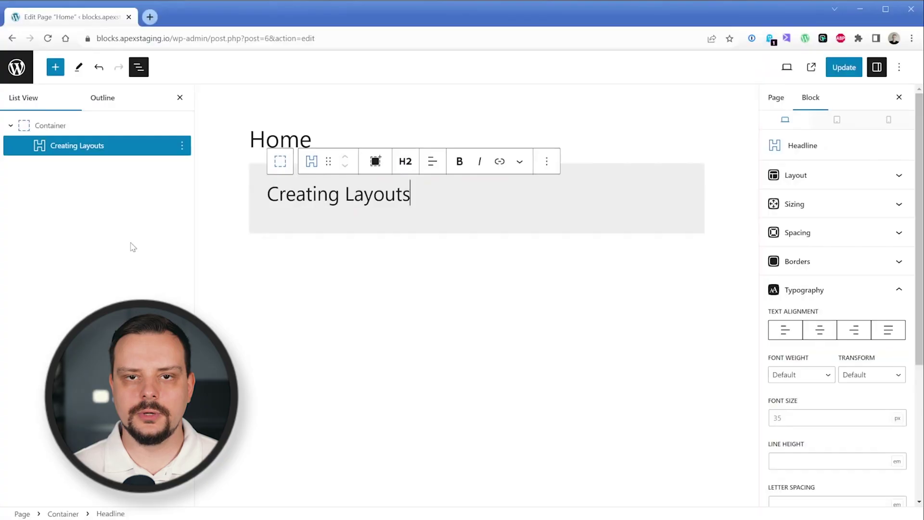
key("Return")
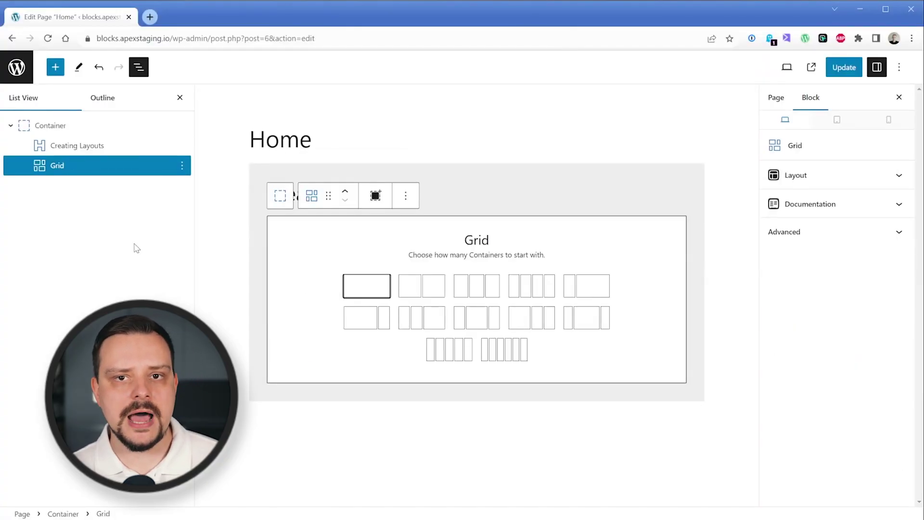
left_click(366, 286)
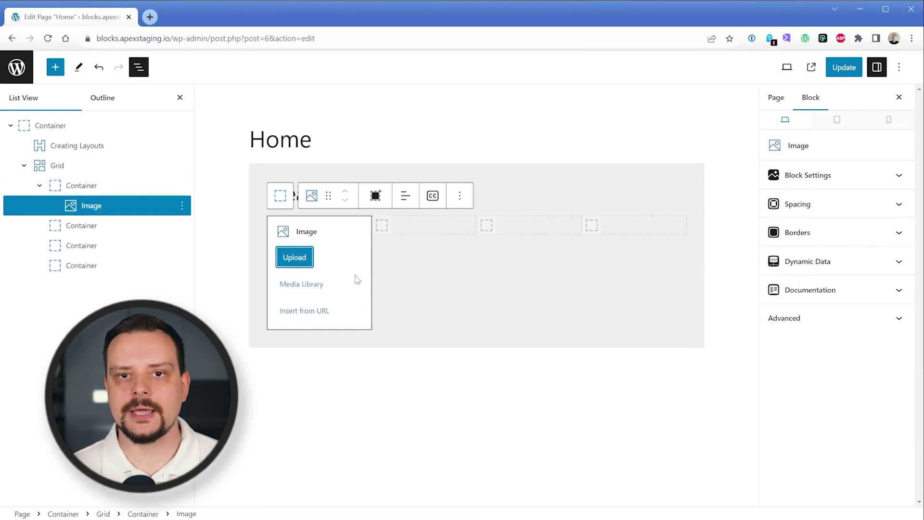
left_click(302, 283)
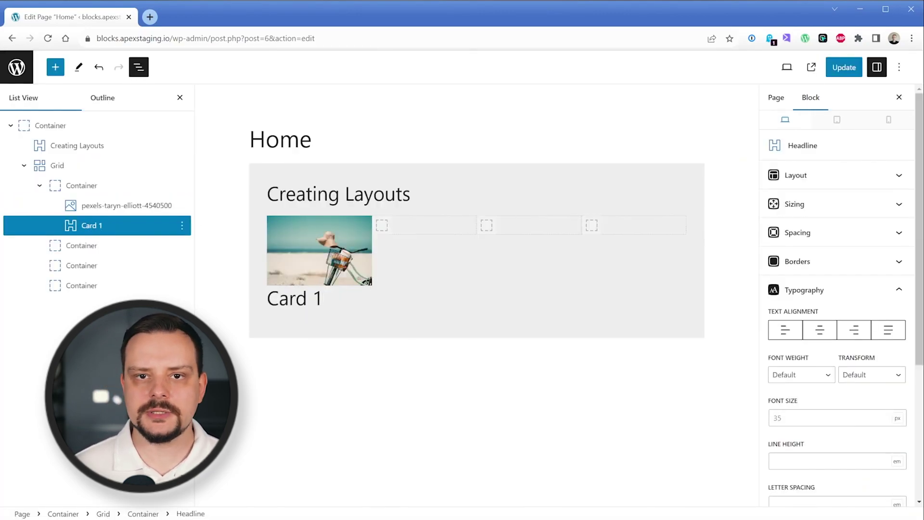
Set the first grid card's Grid Item Width to 50
left_click(81, 186)
left_click(809, 182)
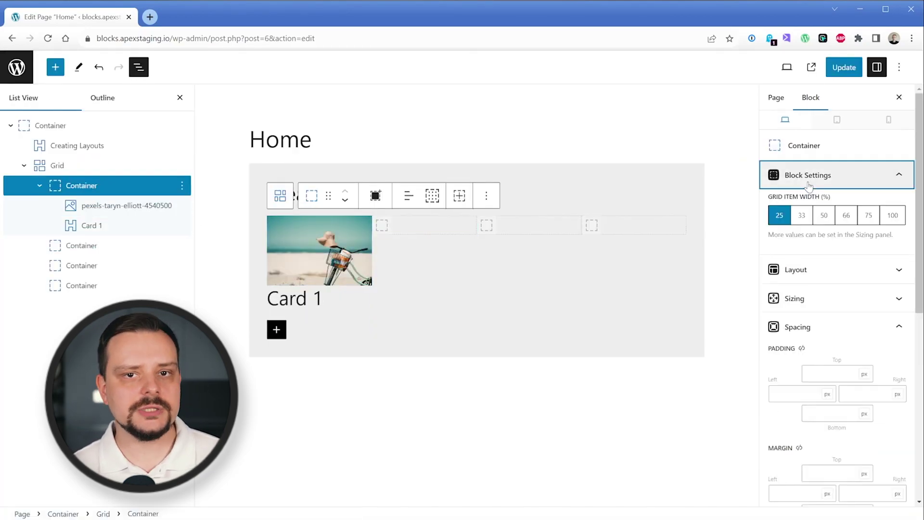
left_click(824, 216)
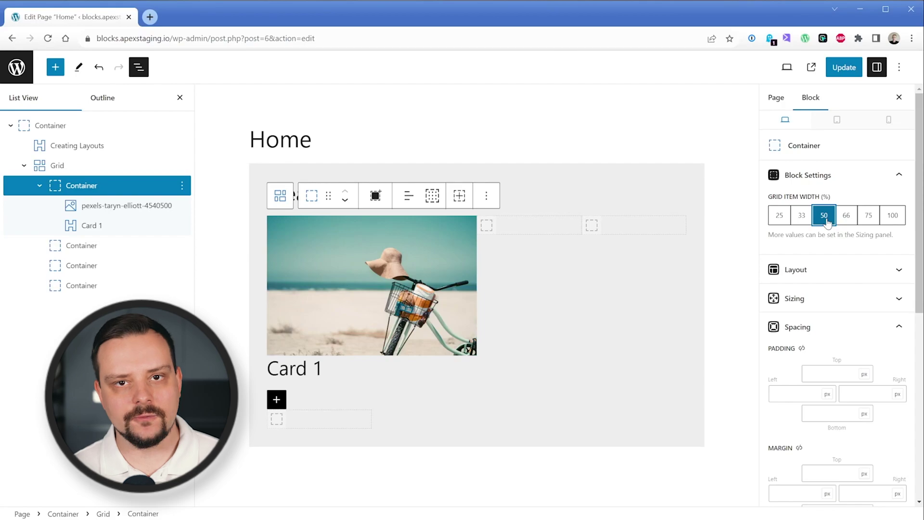
Move the Card 1 and Creating Layouts headings above the image, Creating Layouts second, and save
left_click(93, 230)
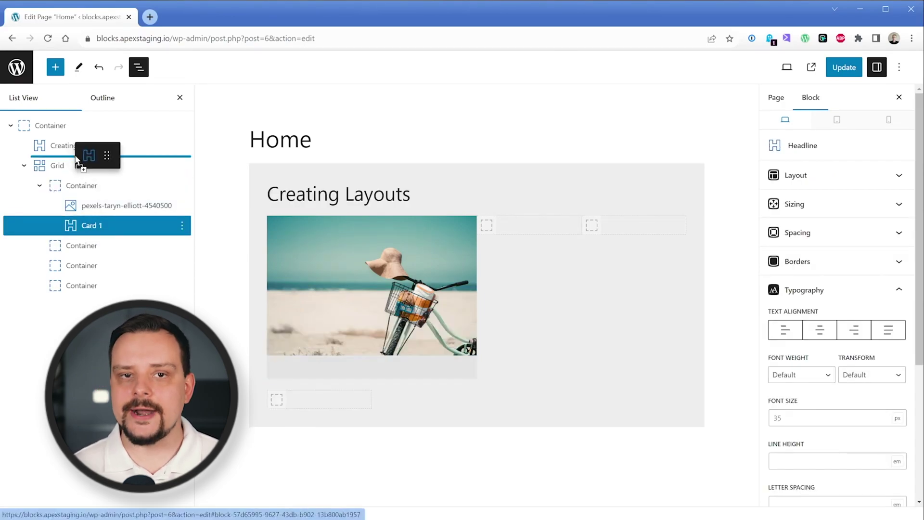
left_click_drag(77, 160, 110, 219)
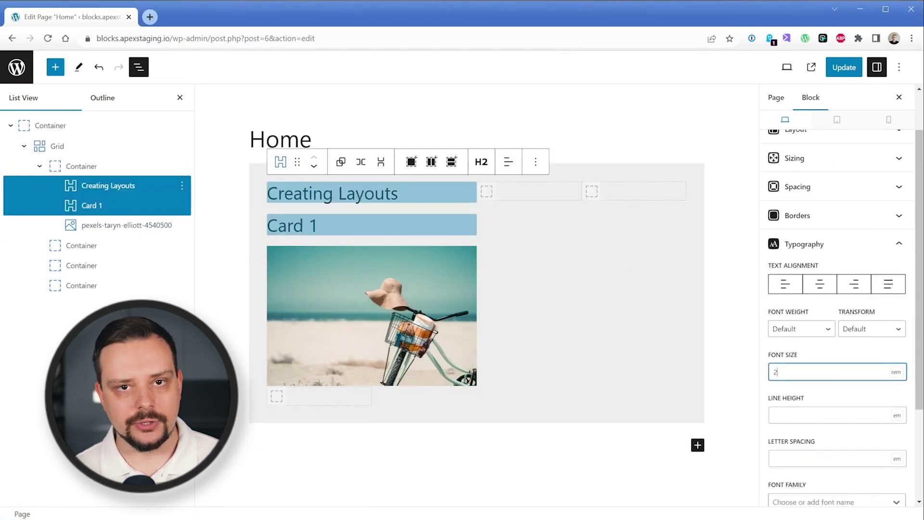
left_click(108, 185)
left_click(345, 166)
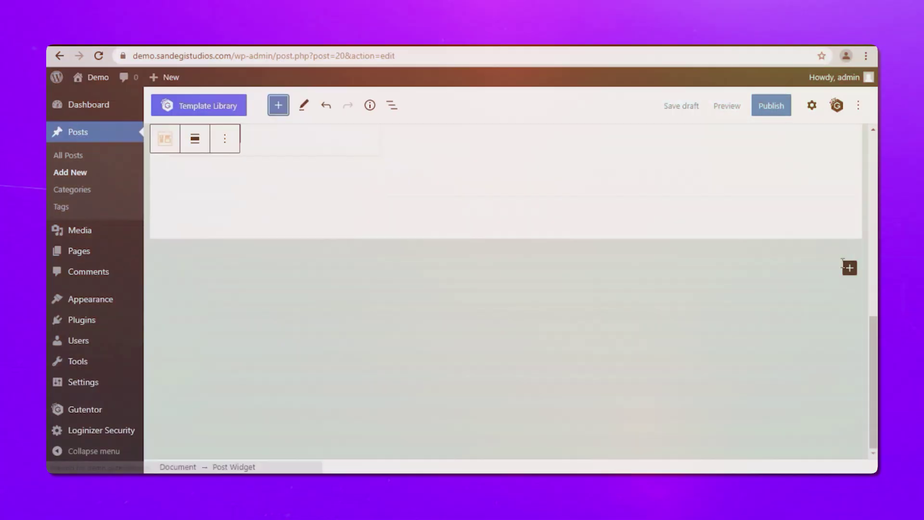
left_click(849, 269)
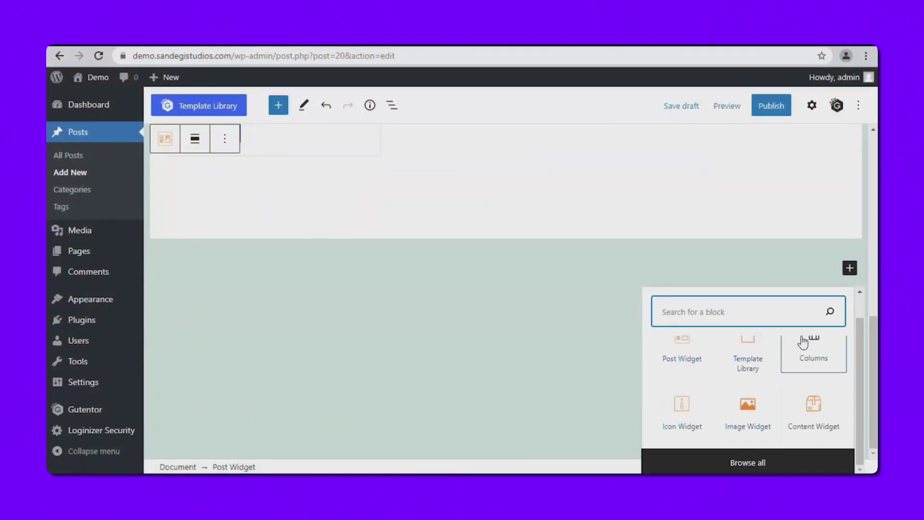
Insert a Template Library block at the end of the post and open its template library
left_click(745, 386)
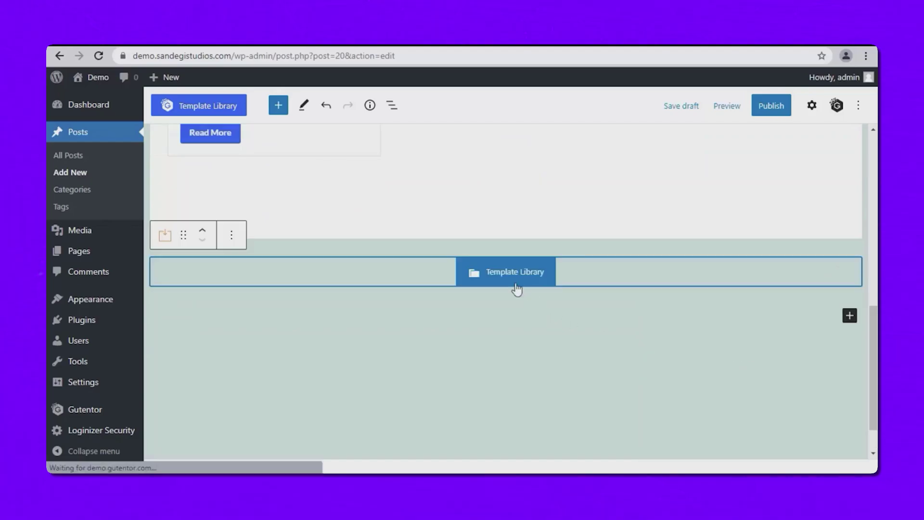
left_click(493, 269)
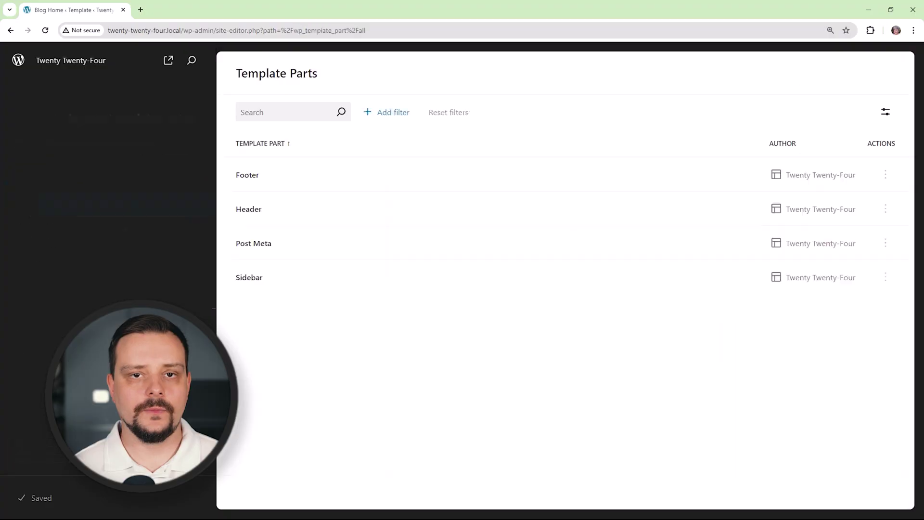
Choose Add New Template Part in the site editor's template parts manager
left_click(835, 77)
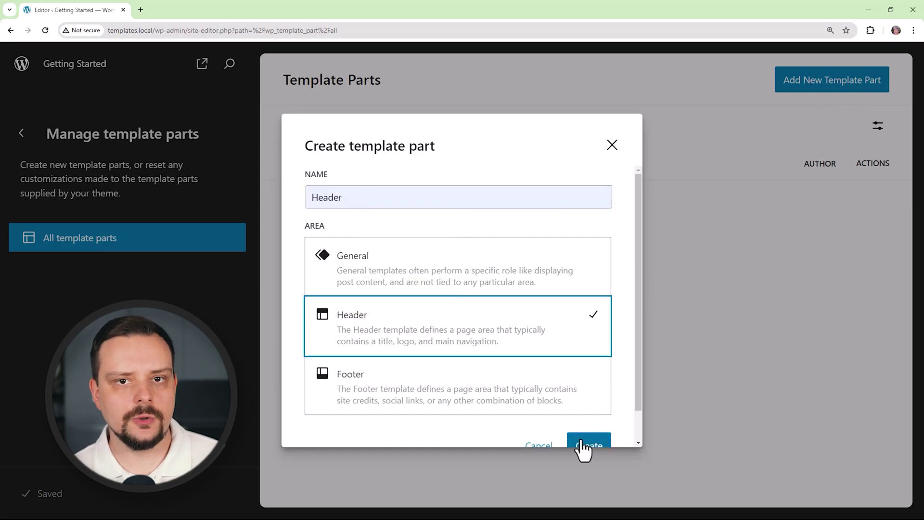
Create the Header template part, add a Site Title block via inserter search, and save it
left_click(582, 442)
left_click(695, 123)
type("si")
left_click(578, 234)
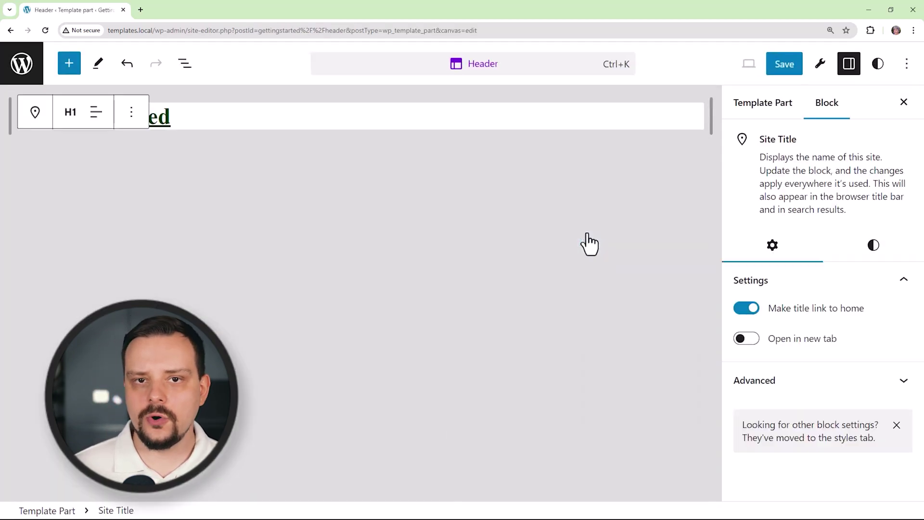
left_click(784, 68)
Switch the Header template part to the code editor
left_click(458, 120)
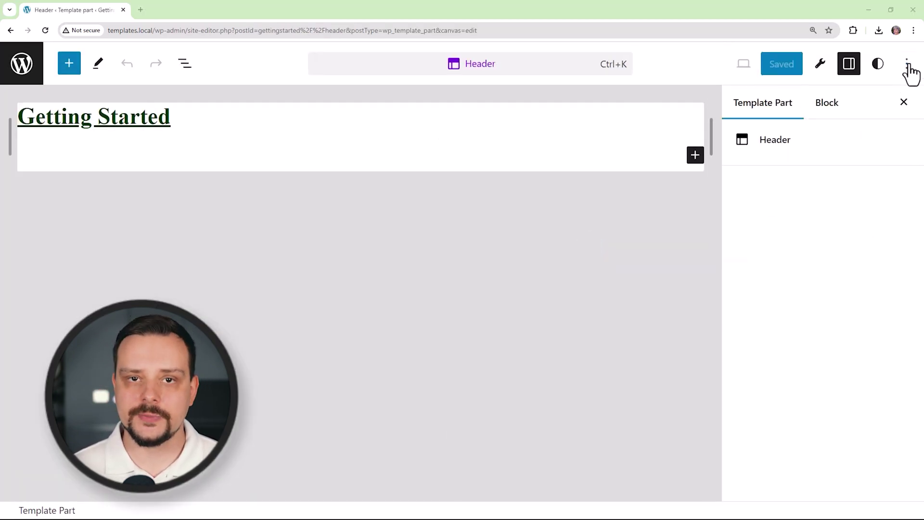
left_click(907, 64)
left_click(848, 197)
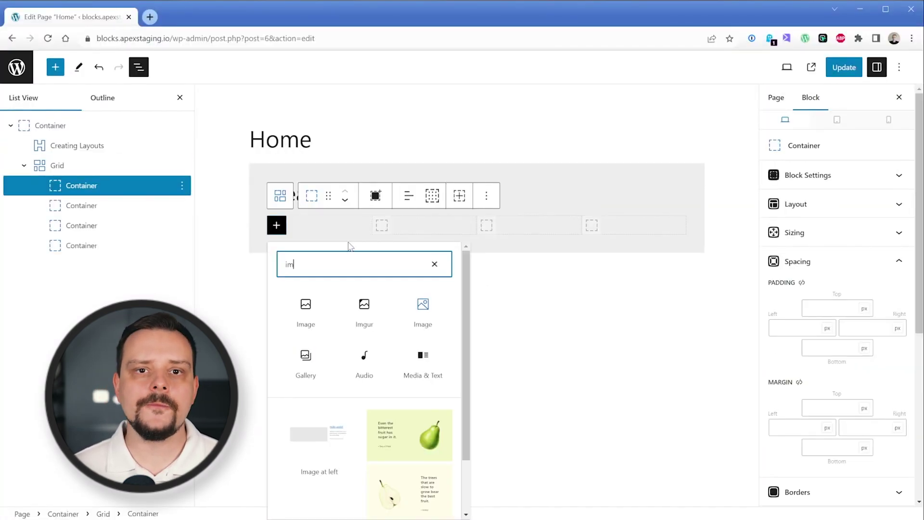
Turn the empty paragraph into a Grid and set the image card's container to 50% width
left_click(305, 307)
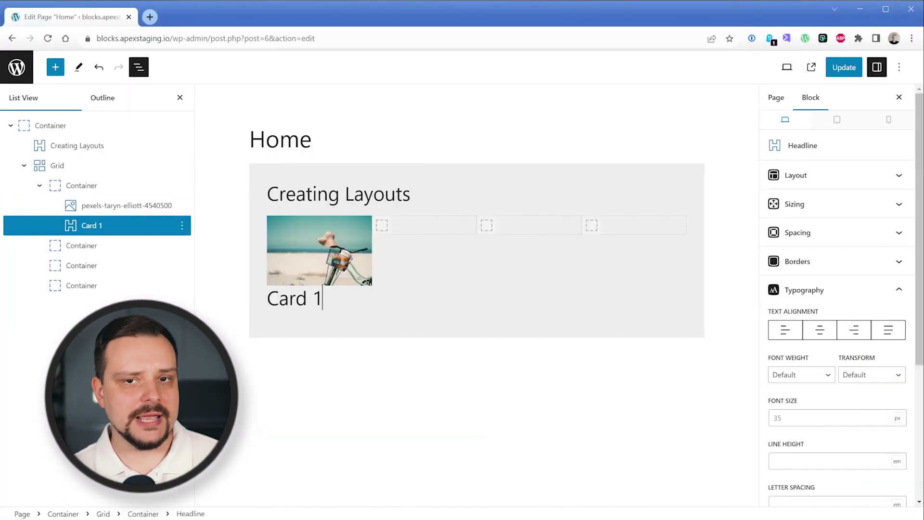
left_click(81, 186)
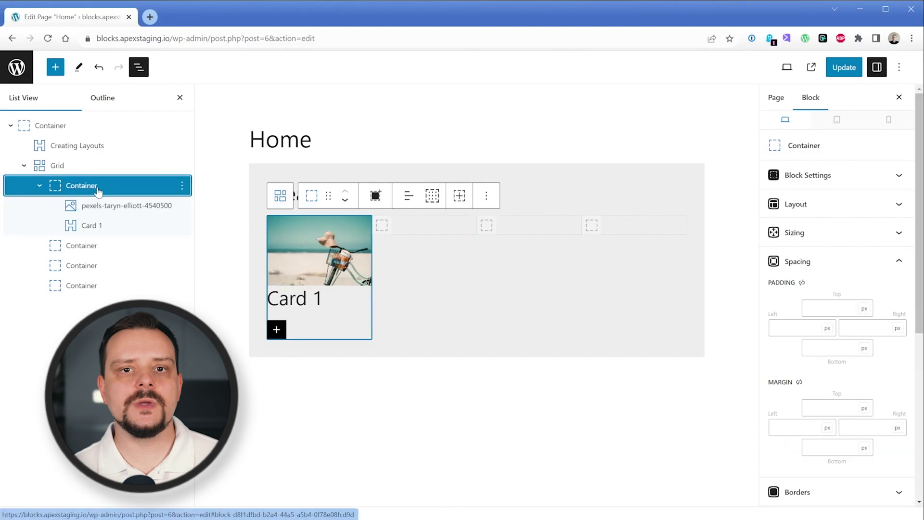
left_click(808, 175)
left_click(824, 215)
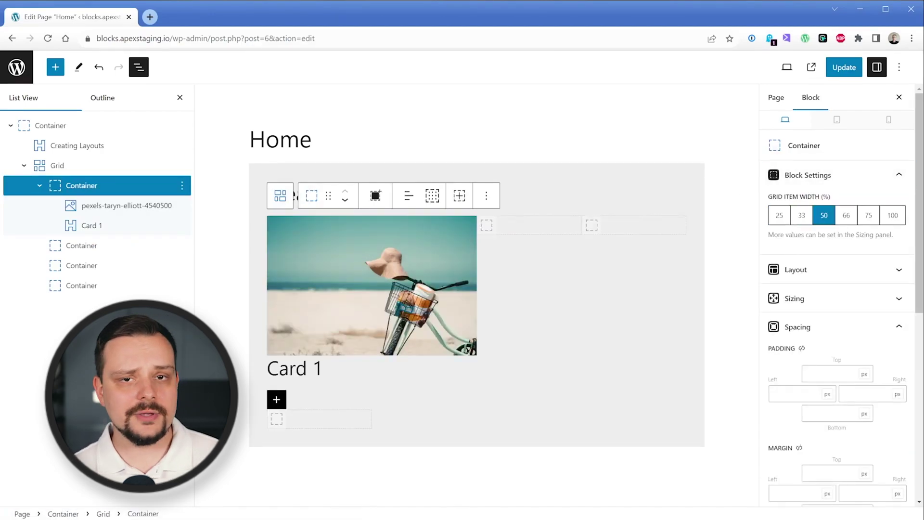
Move the Card 1 and Creating Layouts headings above the image, with Creating Layouts below Card 1
left_click_drag(100, 232, 83, 159)
left_click(96, 145, "shift")
left_click_drag(97, 145, 106, 200)
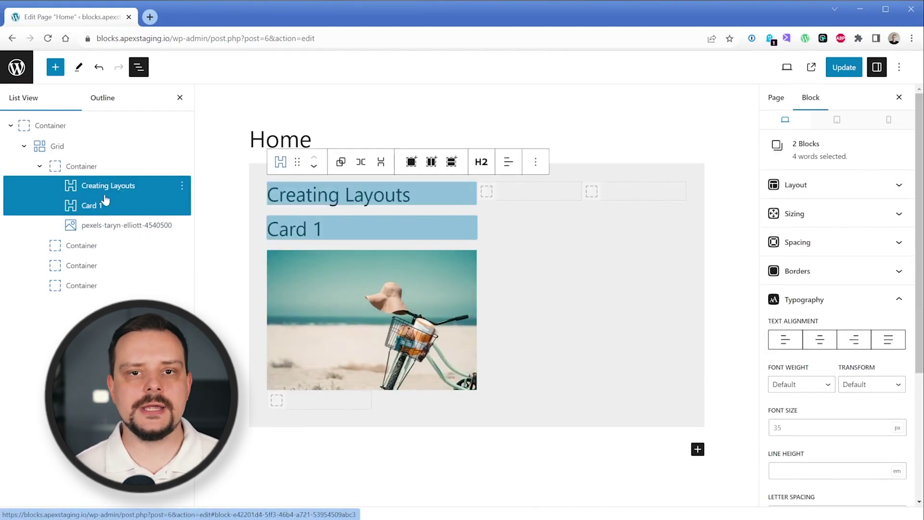
left_click(347, 192)
left_click(346, 334)
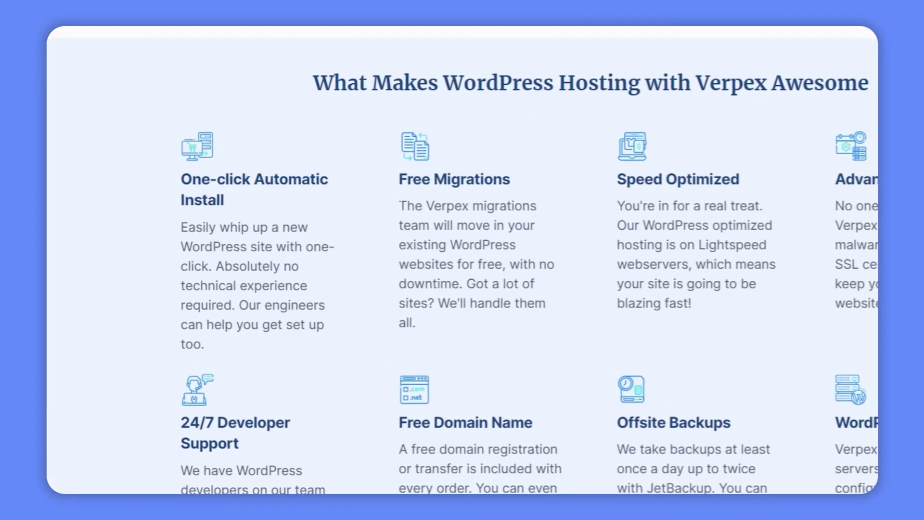
left_click_drag(399, 206, 464, 210)
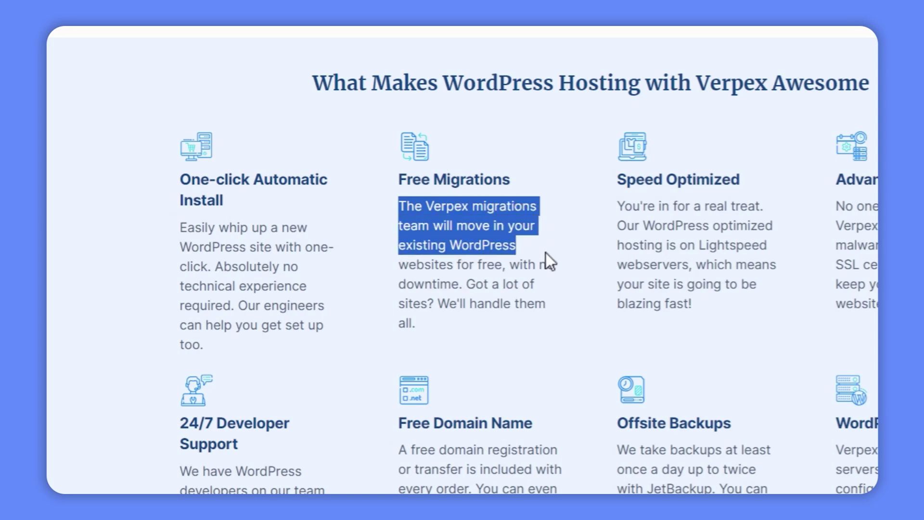
left_click(549, 337)
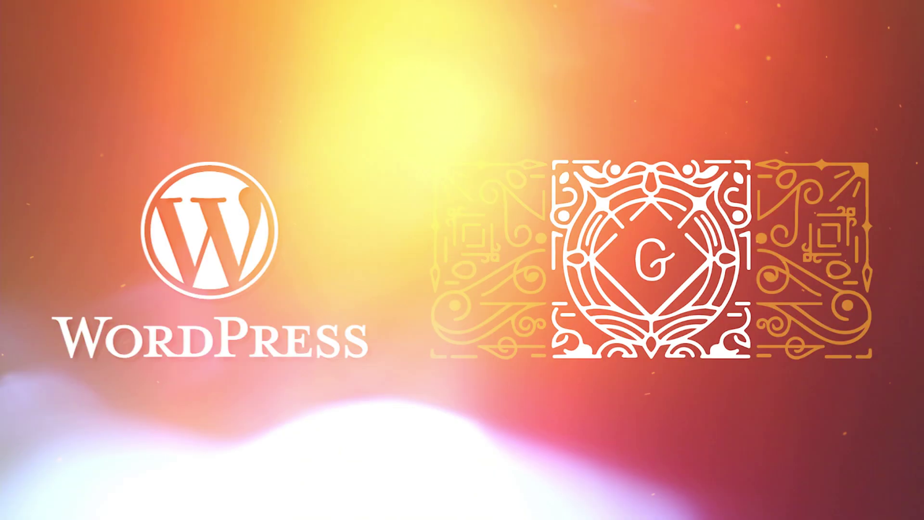